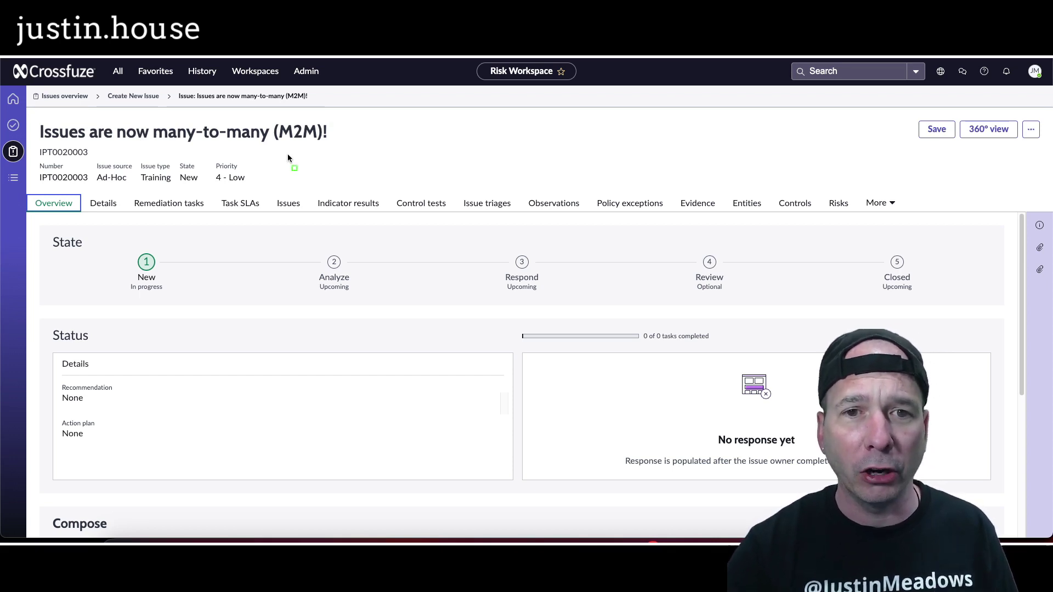
Bring up the Training issue 'Issues are now many-to-many (M2M)!' on its Details tab
mouse_move(30, 117)
mouse_down()
mouse_move(366, 107)
mouse_move(346, 151)
mouse_up()
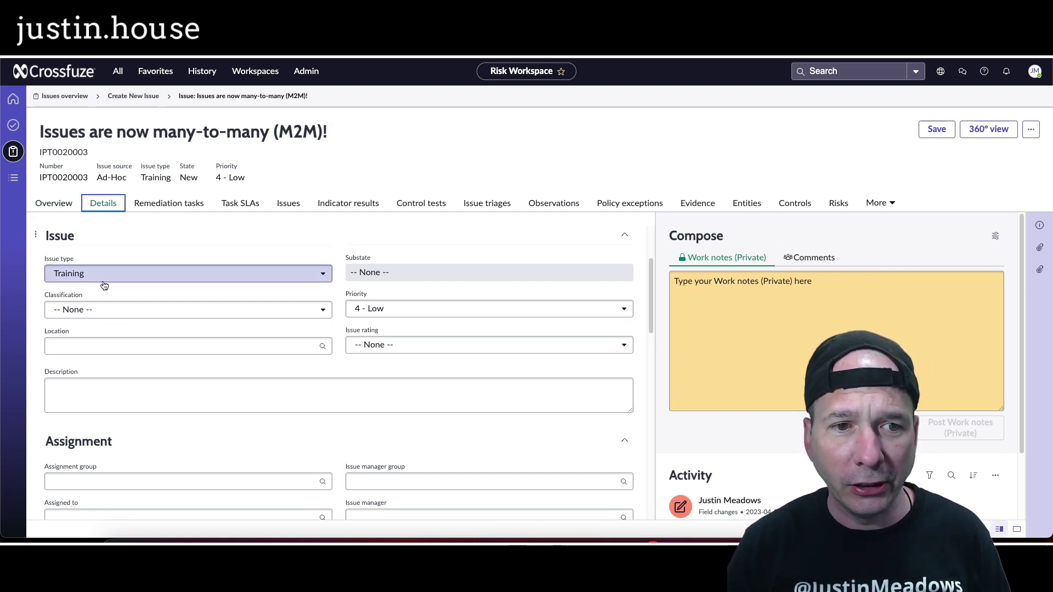
Highlight the issue name on the Details form, then show its empty Controls list
click(193, 312)
drag(193, 316, 41, 305)
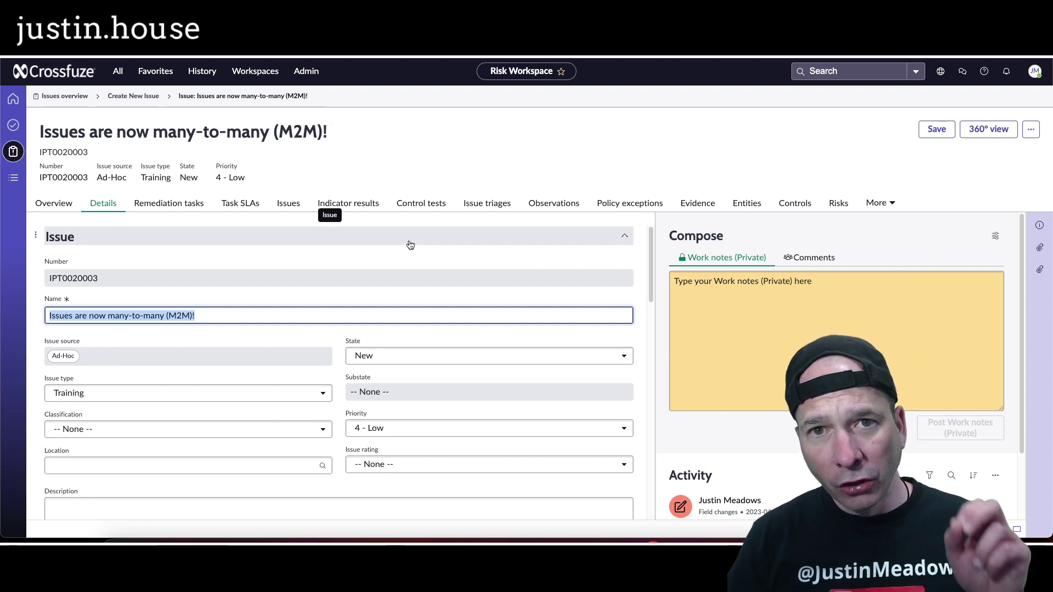
click(793, 204)
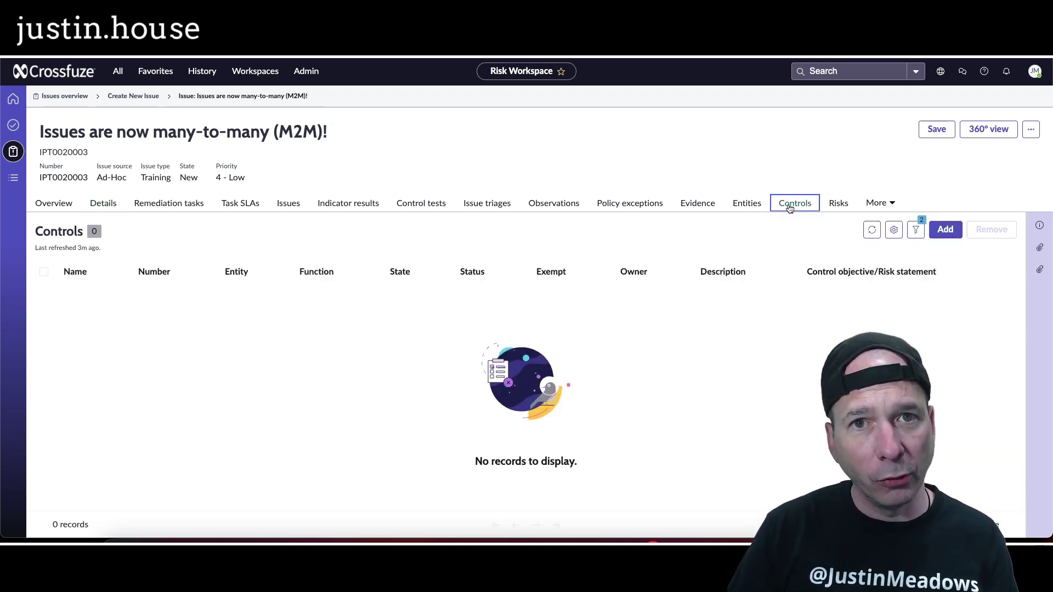
Preview the control picker without adding anything, and glance at the More related lists
click(942, 232)
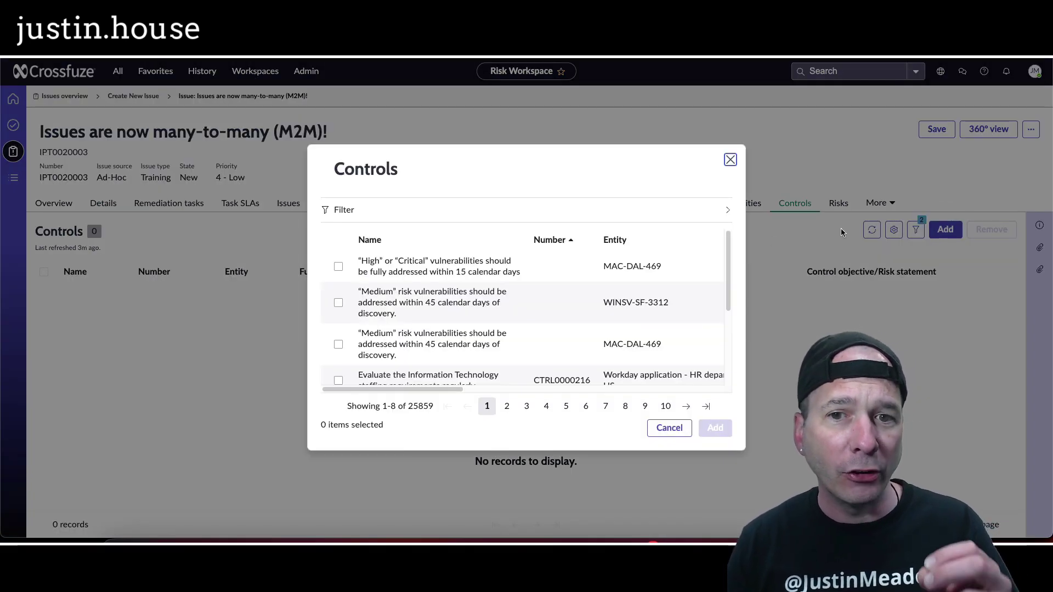
click(669, 428)
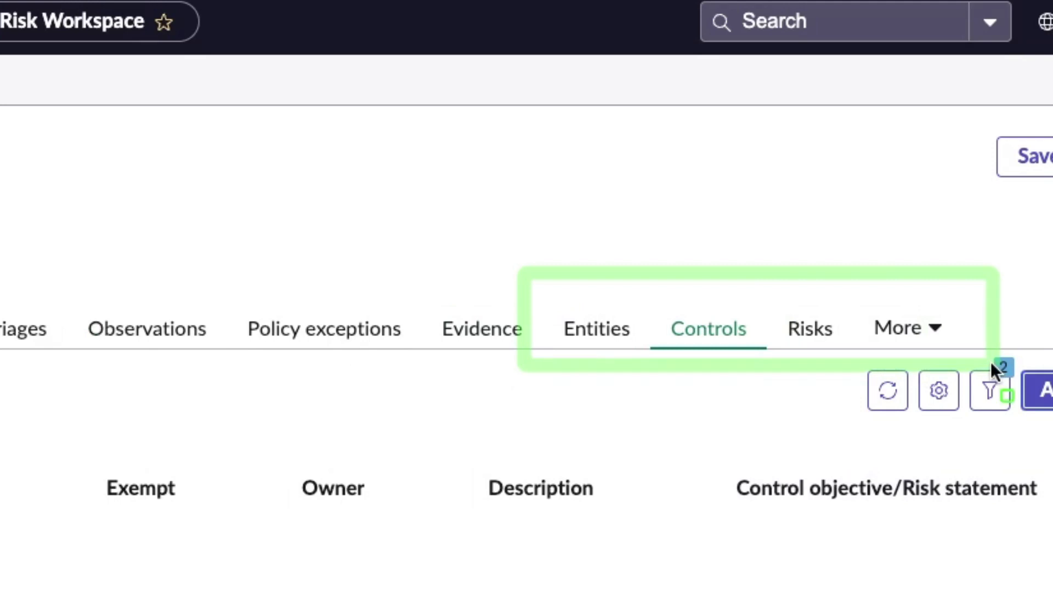
click(912, 329)
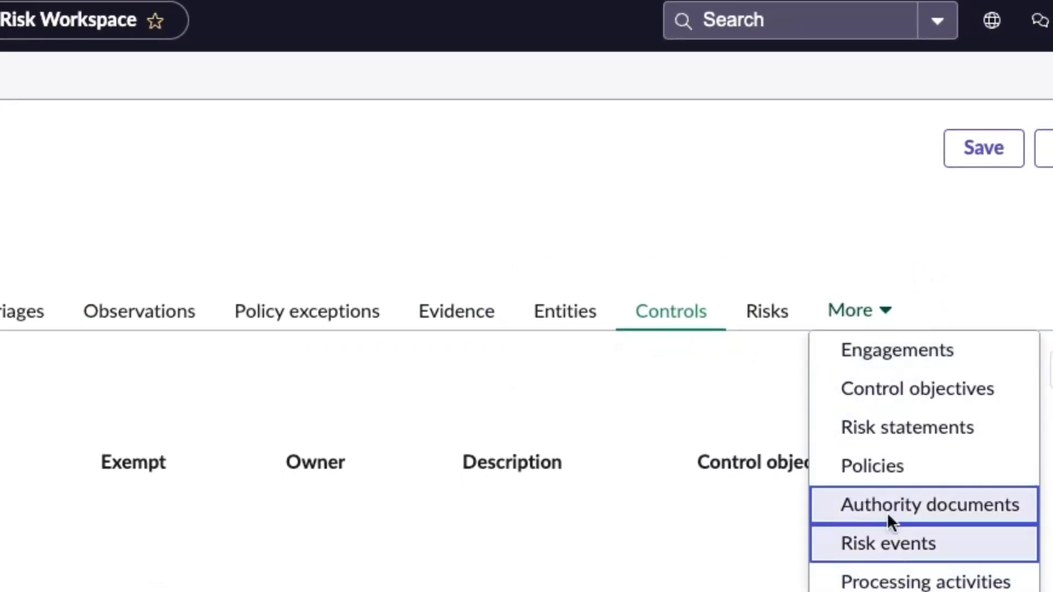
click(763, 198)
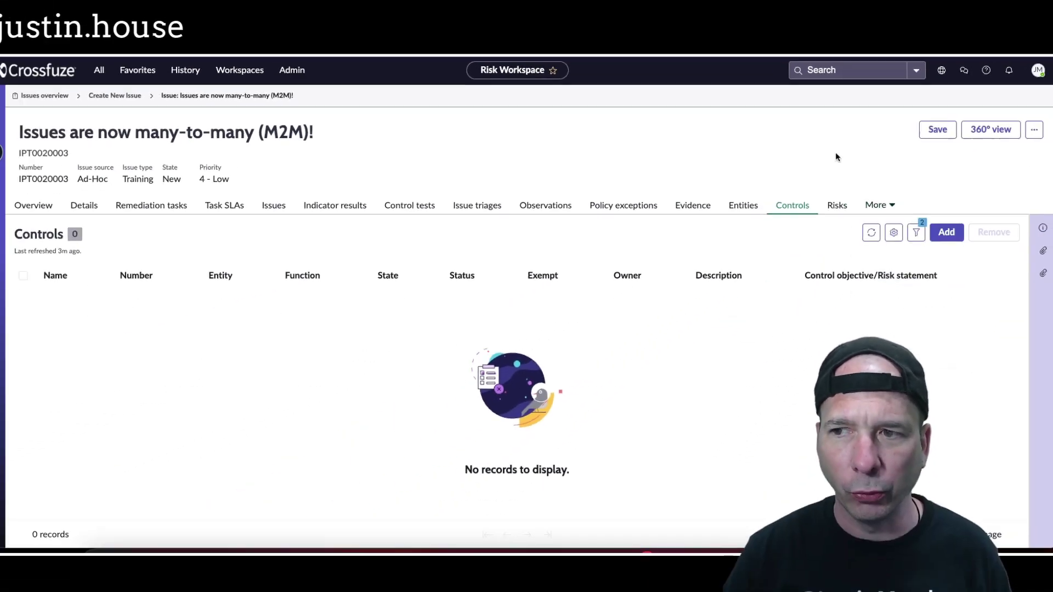
In the control picker, tick CTRL0000217, CTRL0000218 and CTRL0010001 and add all three
click(946, 232)
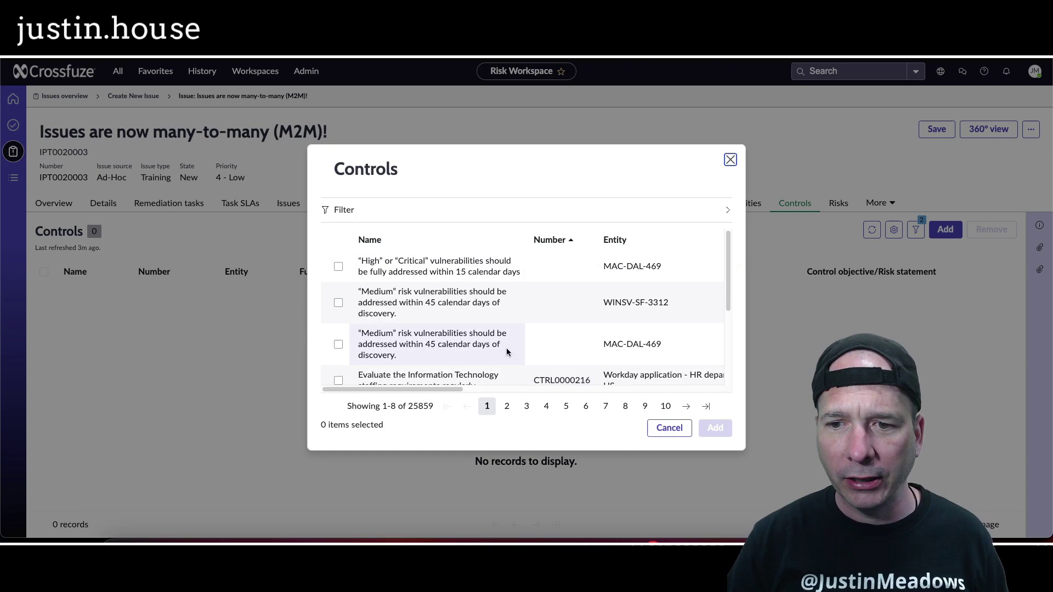
drag(428, 389, 450, 387)
scroll(439, 317, down, 3)
scroll(437, 316, up, 3)
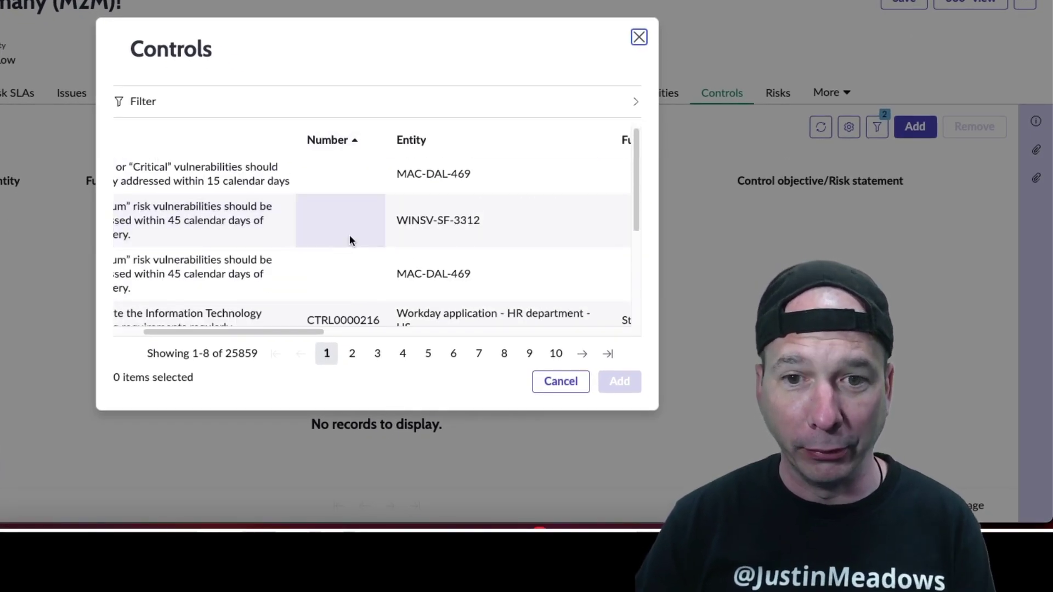
scroll(350, 236, down, 5)
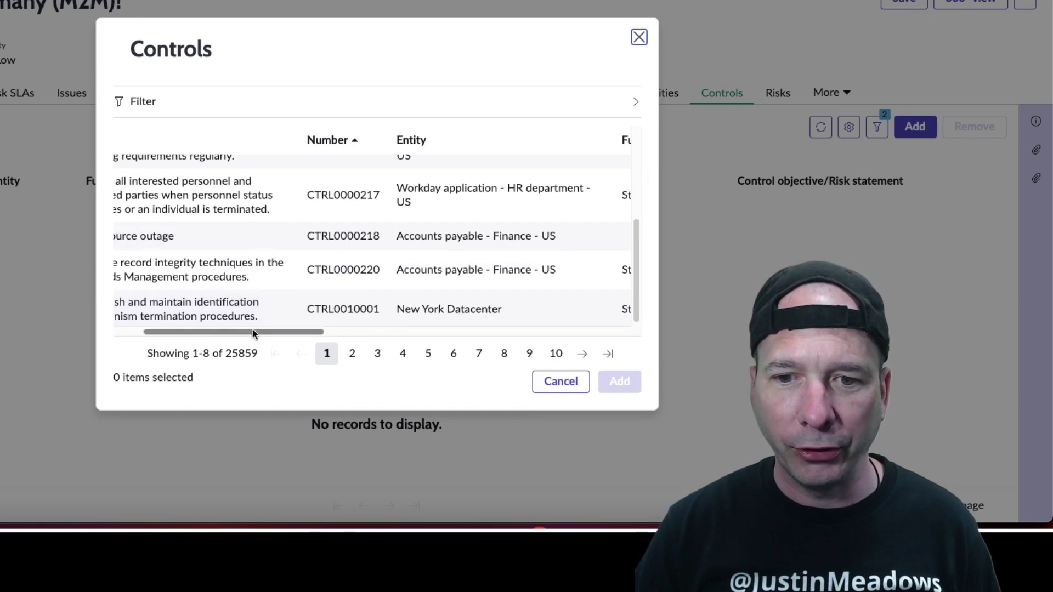
drag(251, 328, 278, 326)
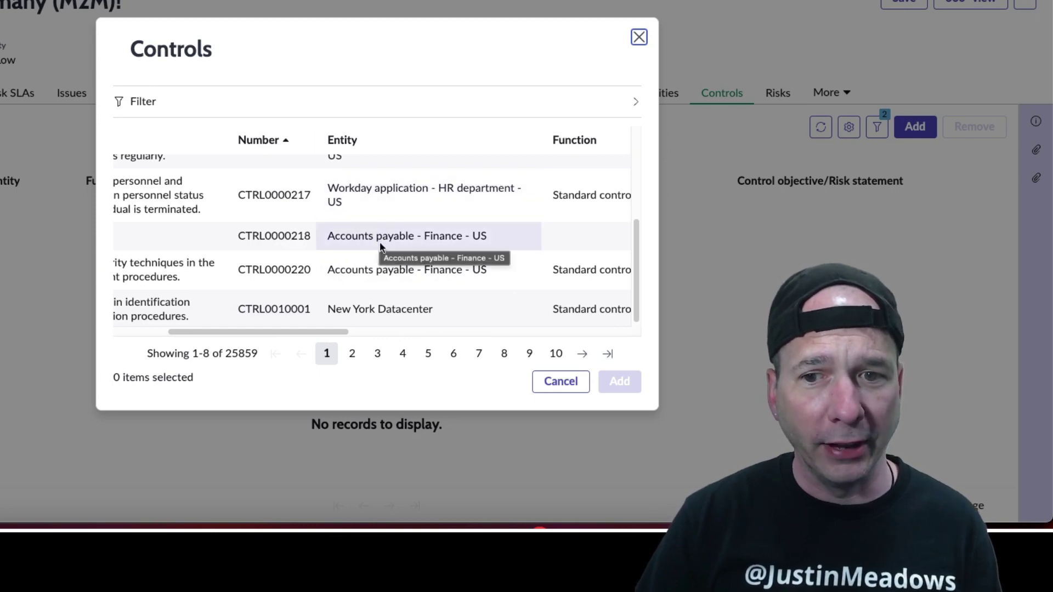
drag(308, 328, 204, 332)
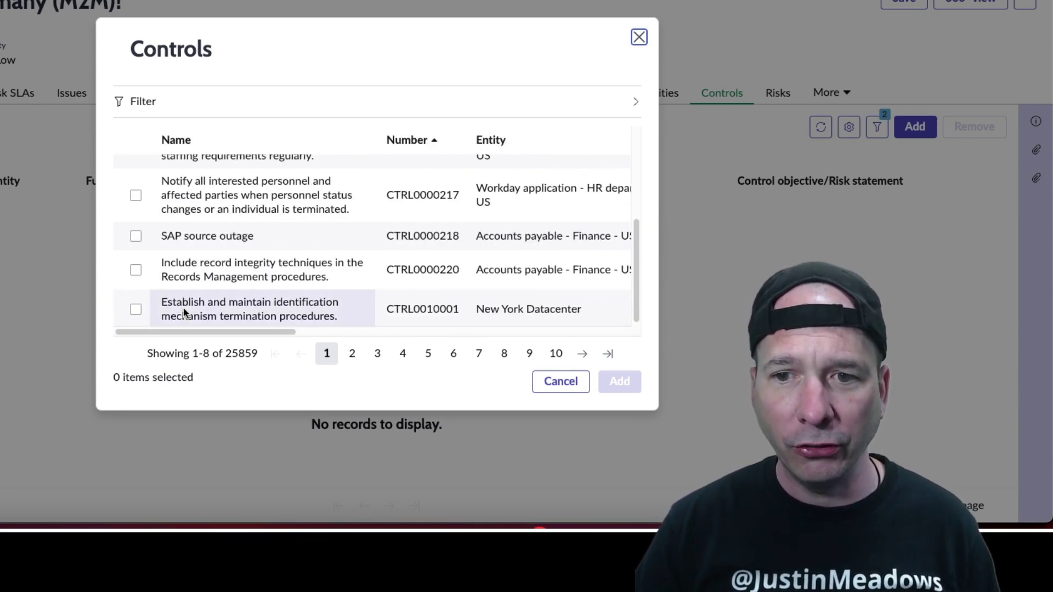
click(136, 196)
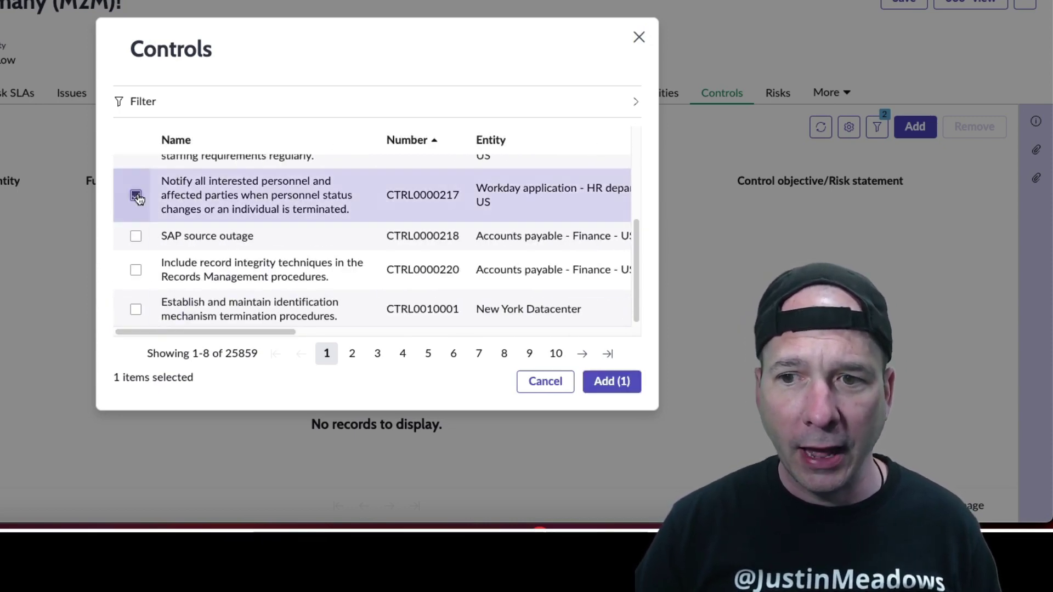
click(138, 236)
click(141, 310)
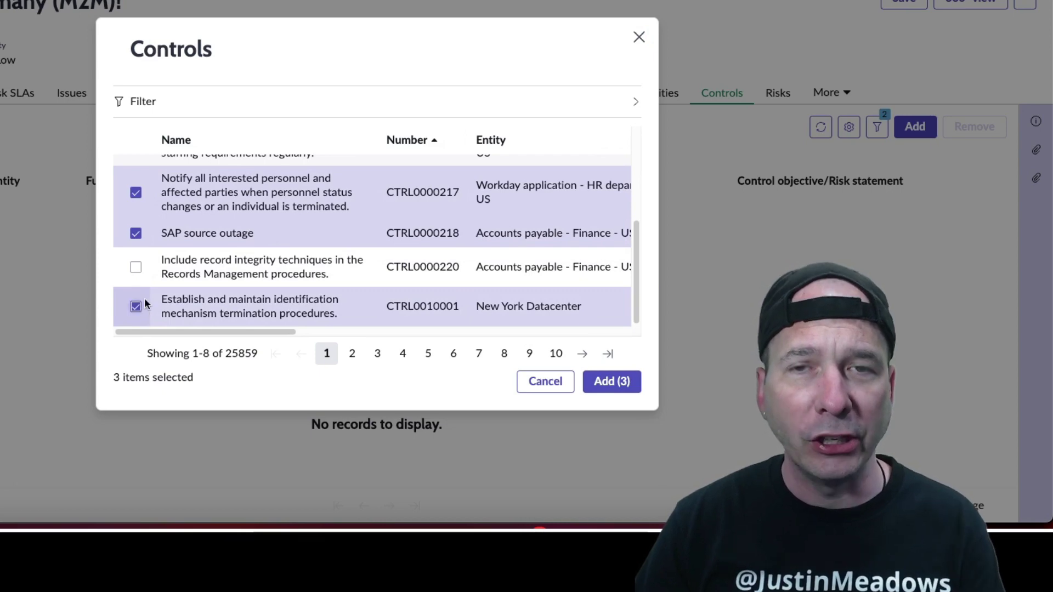
click(634, 384)
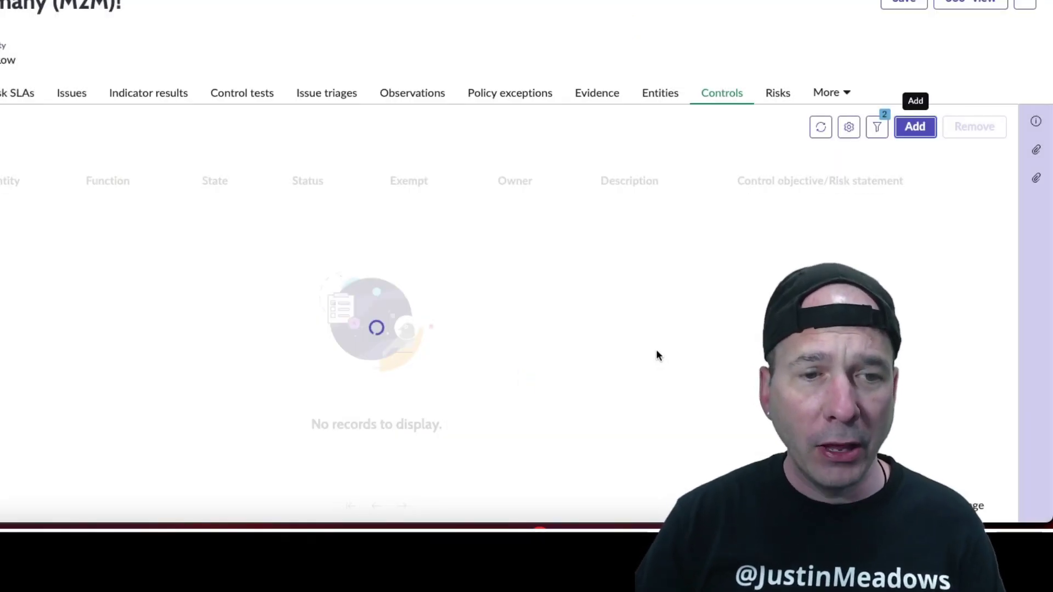
Save the issue, then review its 3 linked entities and 3 control objectives
click(906, 3)
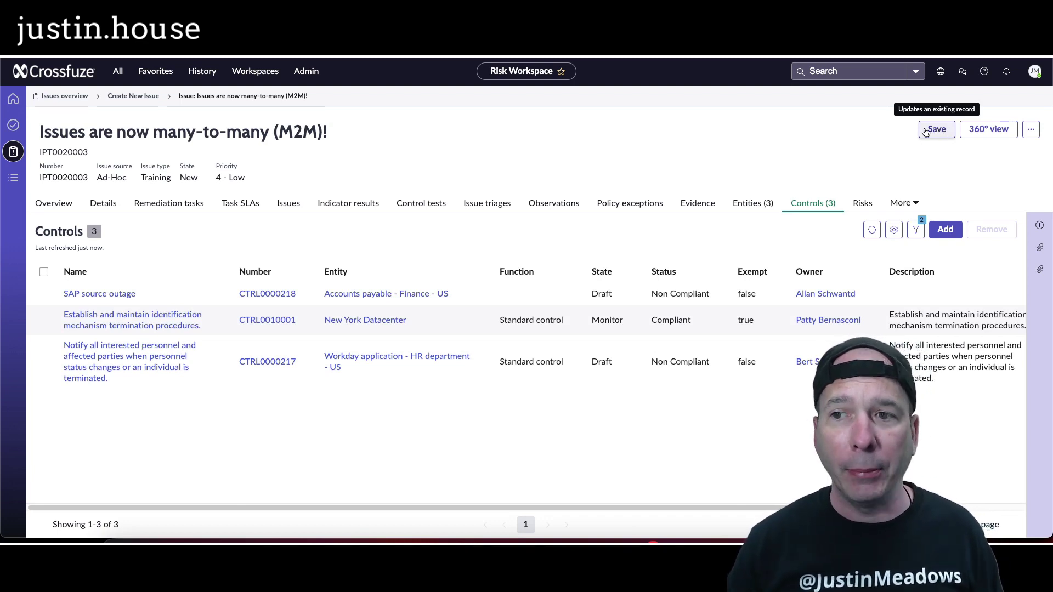
click(752, 203)
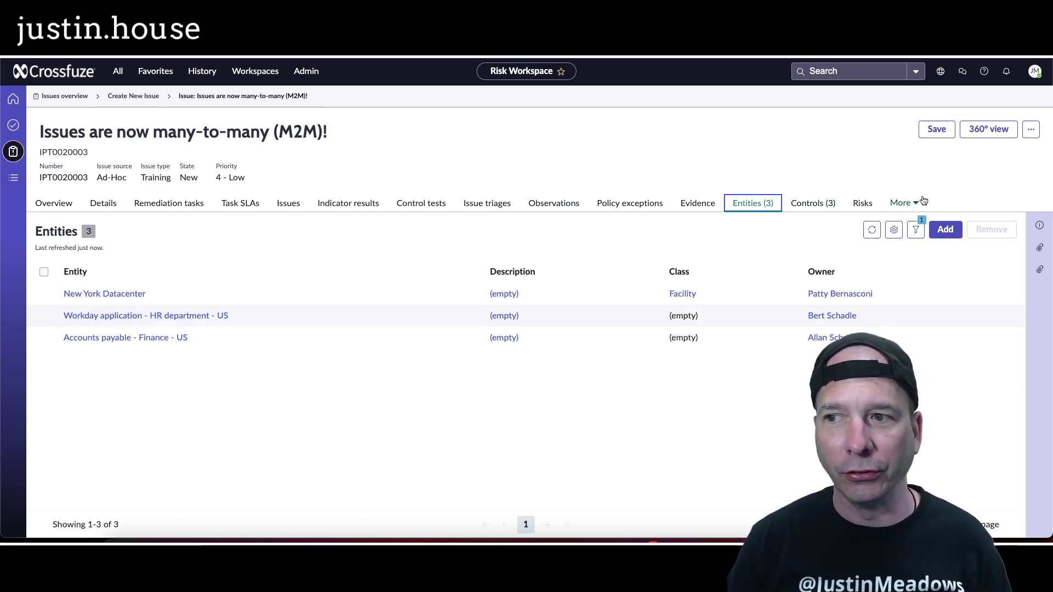
click(903, 203)
click(931, 239)
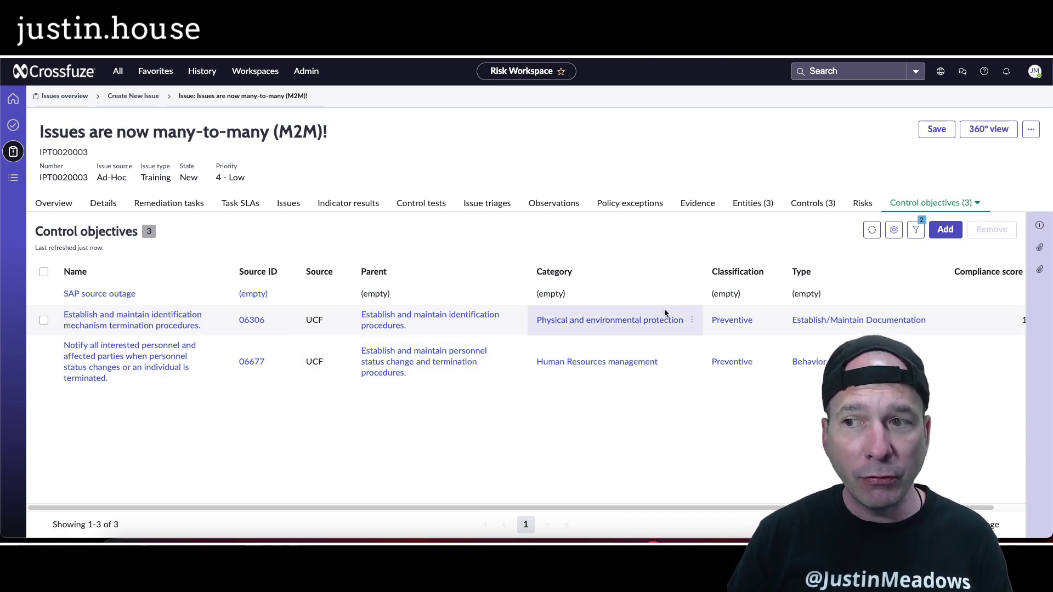
On page 5 of the risk picker, tick the Windows Mobile, XAP Labor Distribution and Retail Client Registration availability risks
click(857, 202)
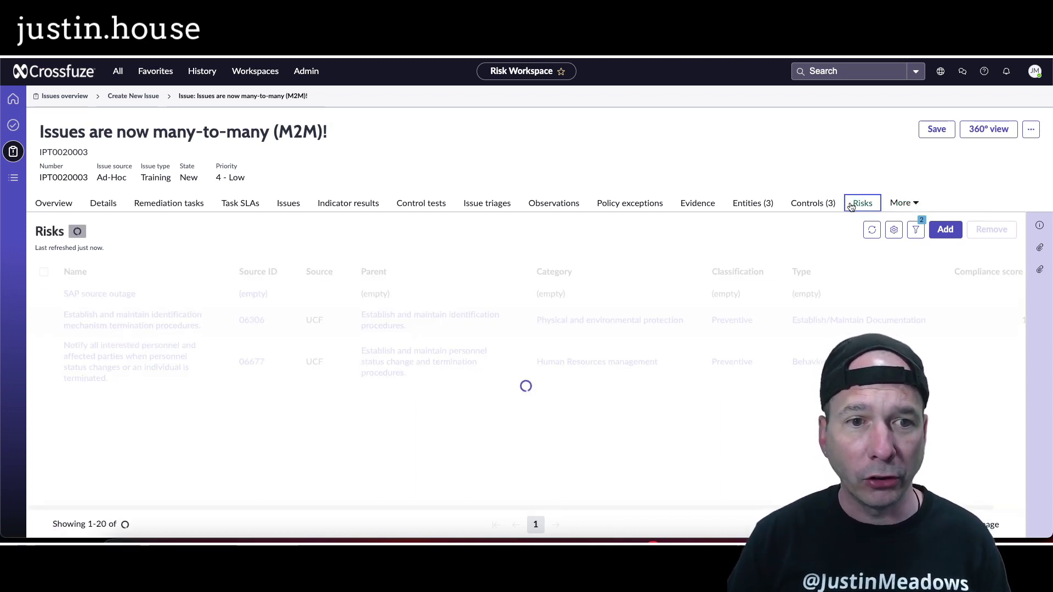
click(945, 230)
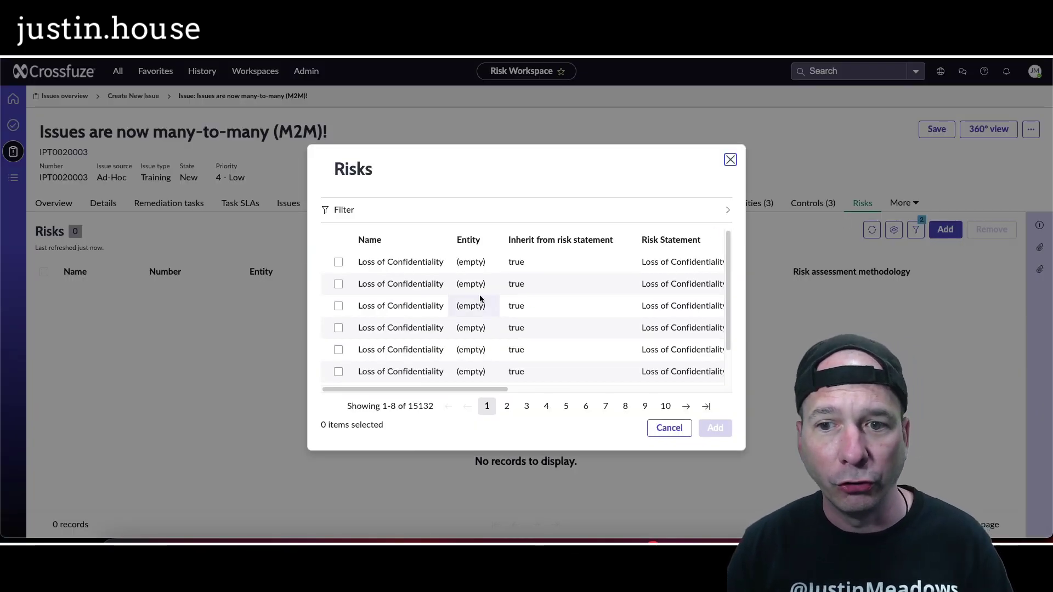
drag(455, 391, 521, 404)
click(566, 406)
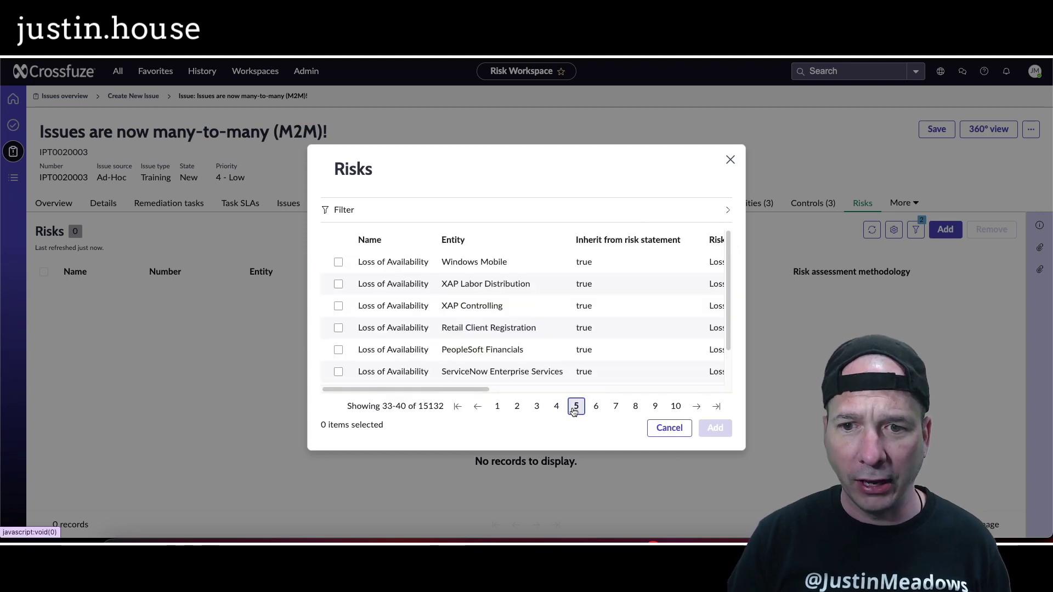
click(338, 262)
click(339, 285)
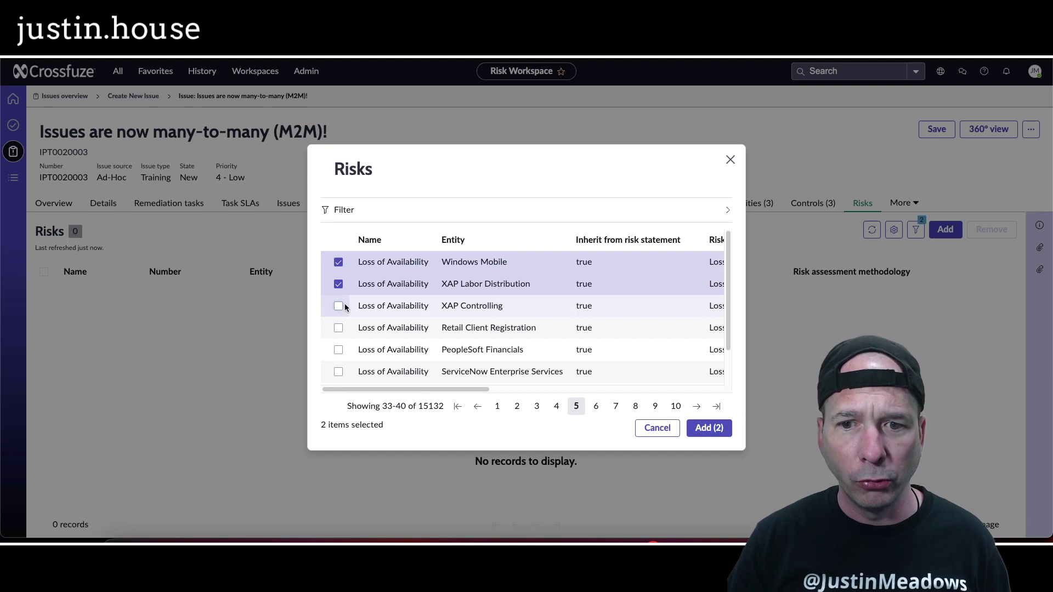
click(338, 328)
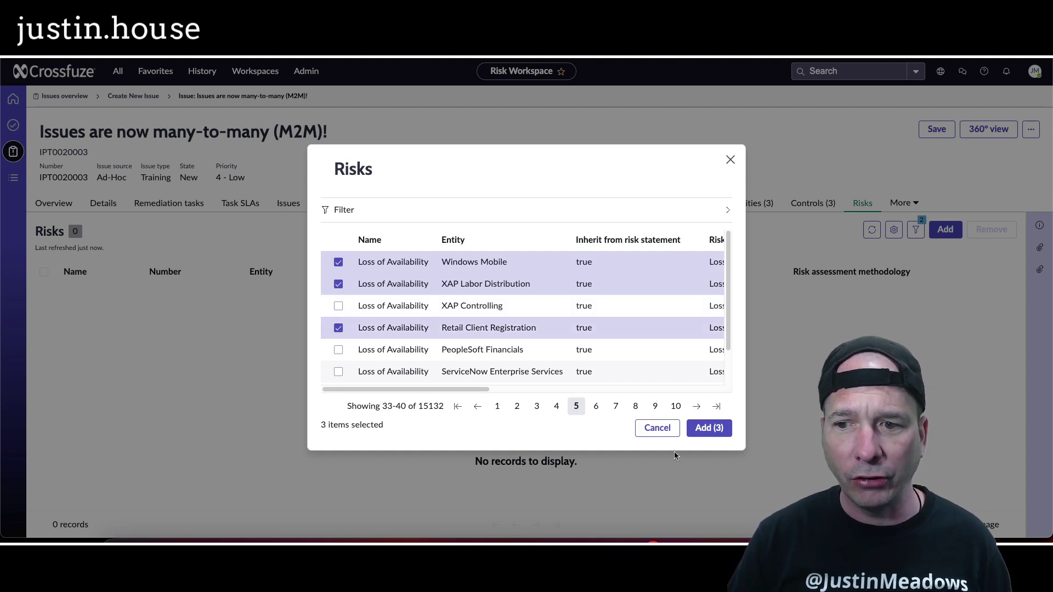
scroll(556, 396, right, 5)
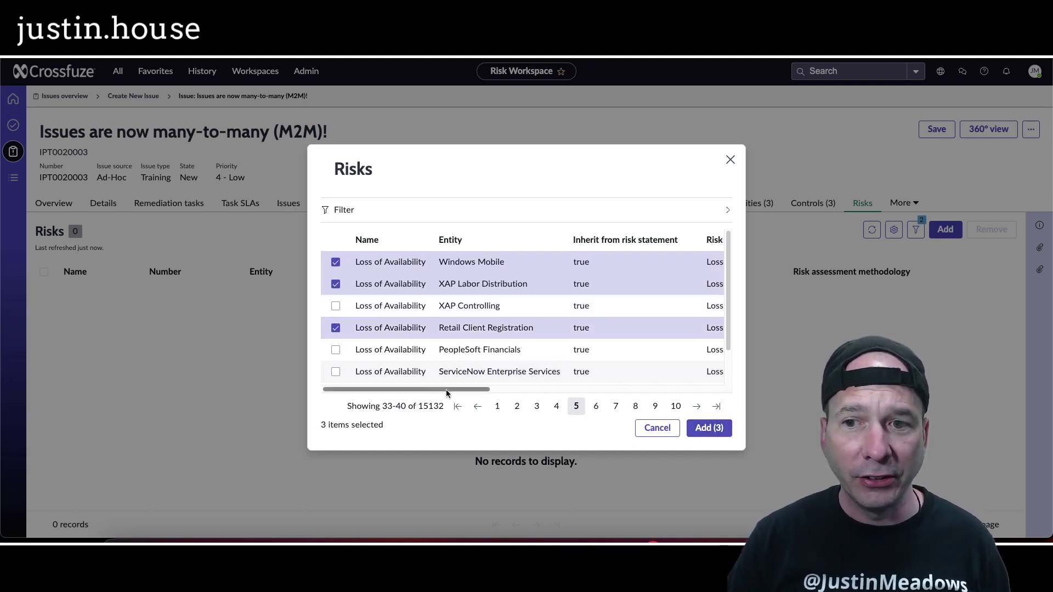
drag(675, 389, 382, 372)
Add the three risks, save, and review the 6 entities and the Loss of Availability risk statement
click(730, 428)
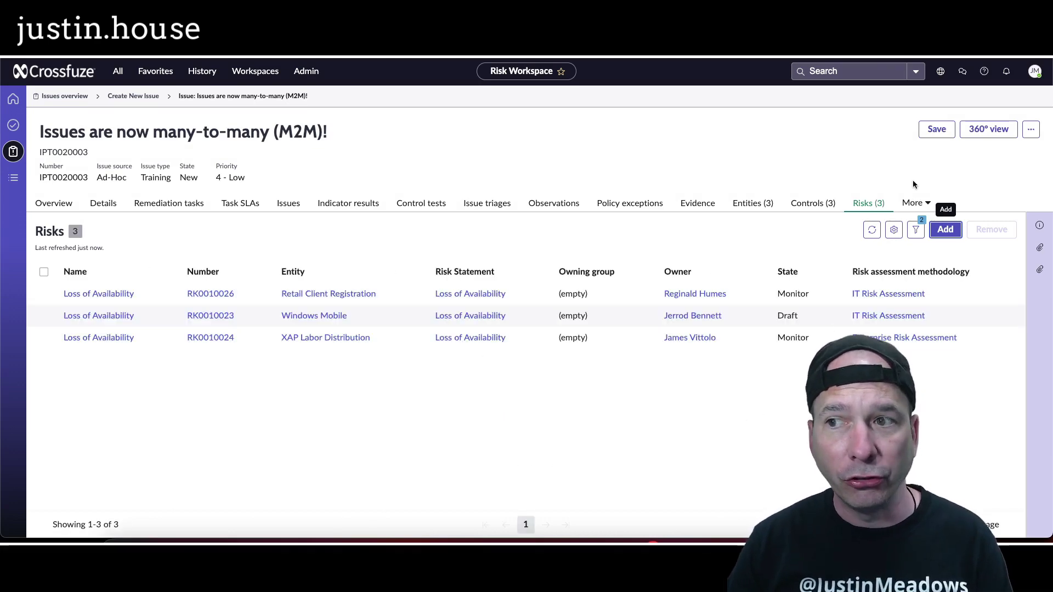
click(945, 128)
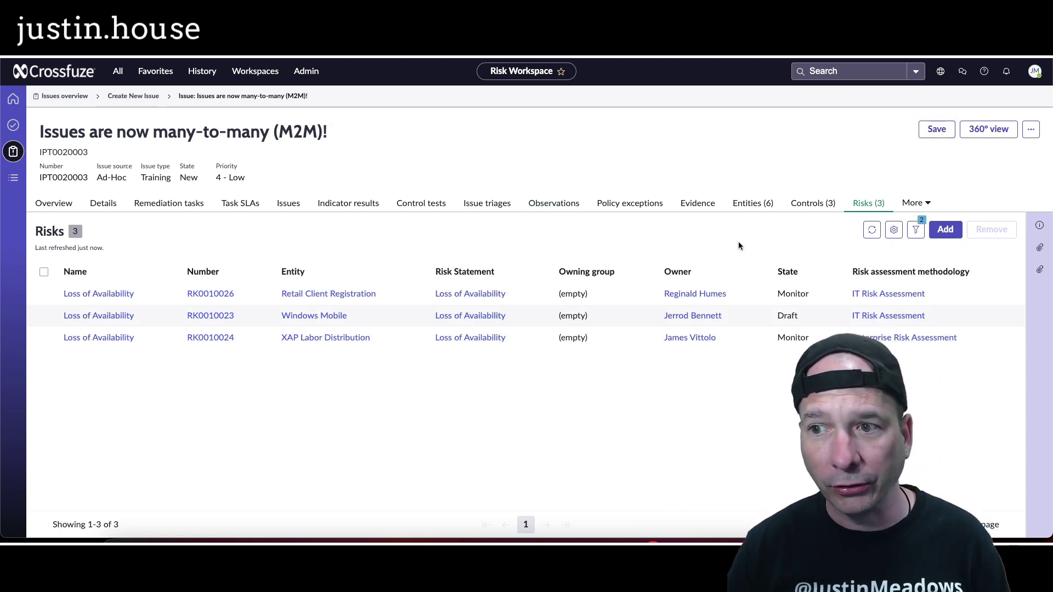
click(748, 205)
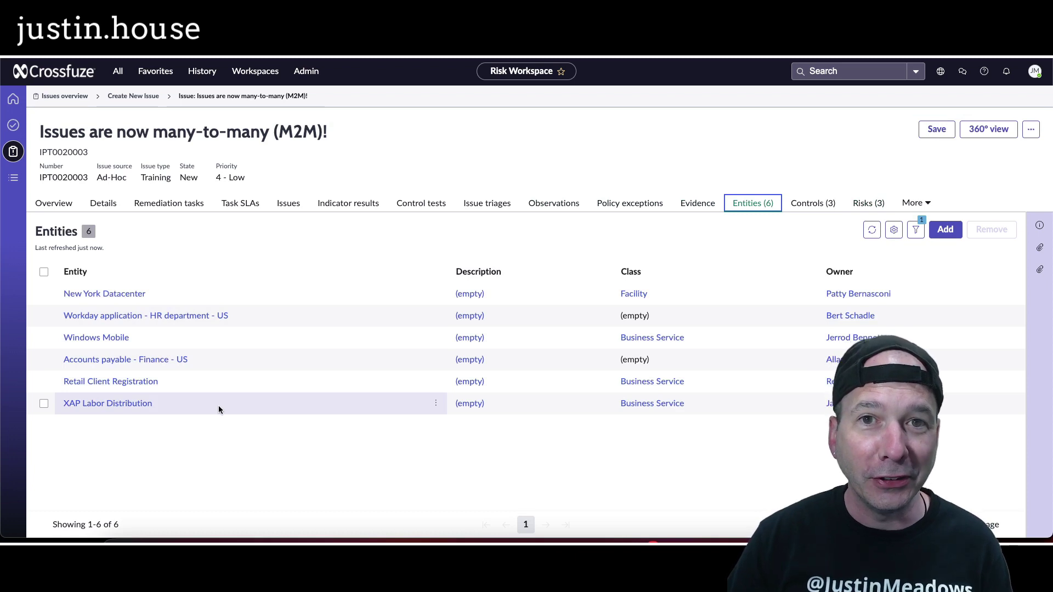
click(915, 204)
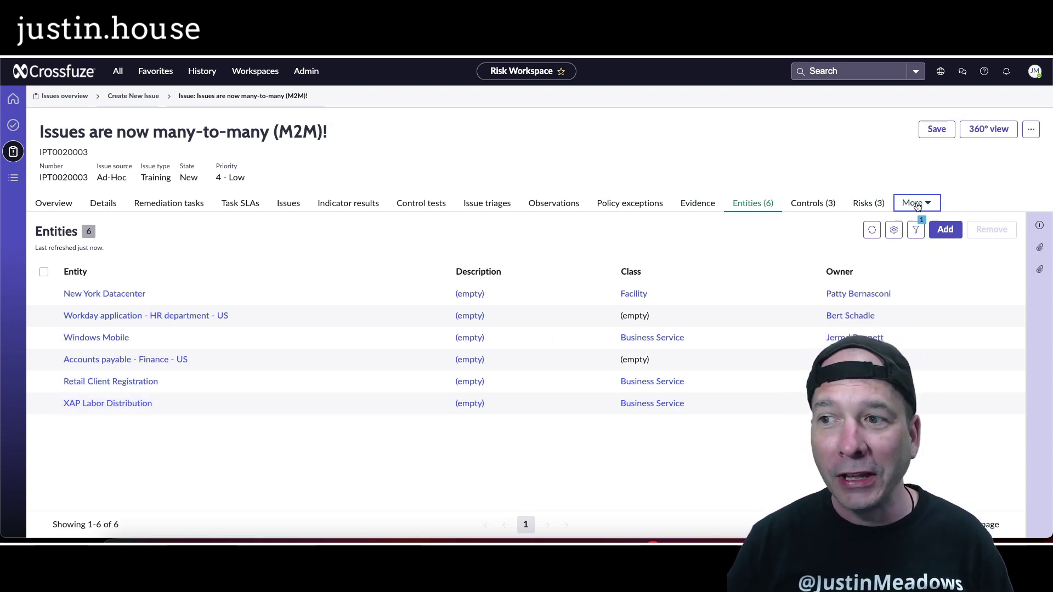
click(950, 254)
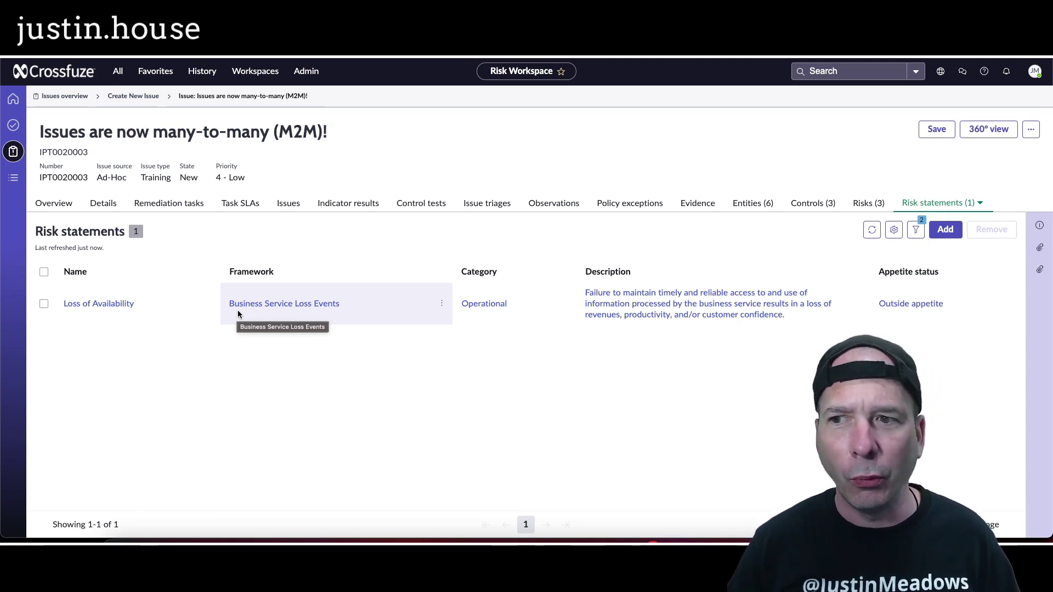
Remove all three controls from the issue's Controls tab, confirming Delete All
click(832, 204)
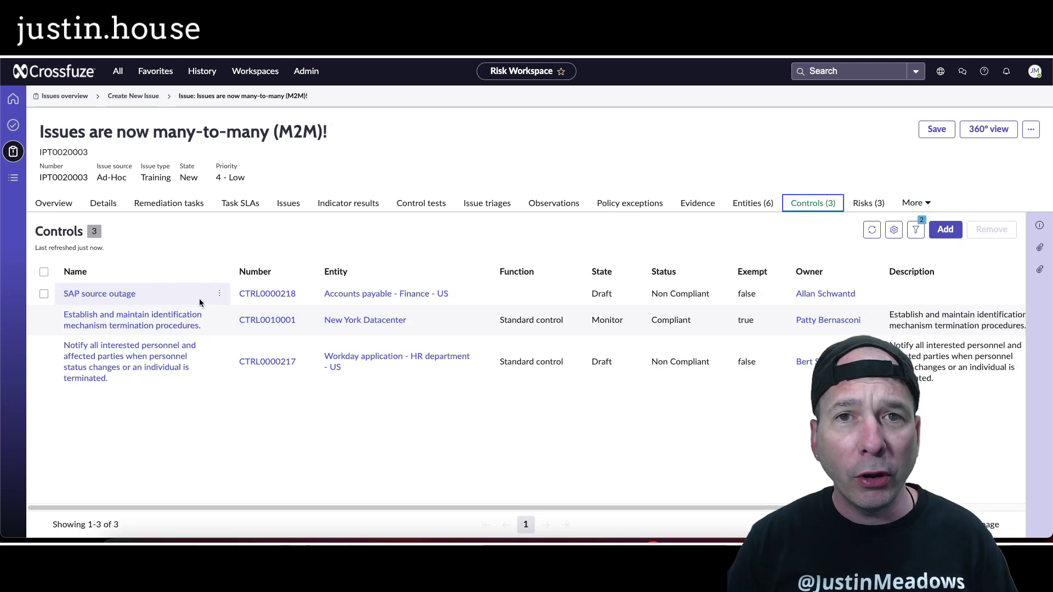
click(44, 294)
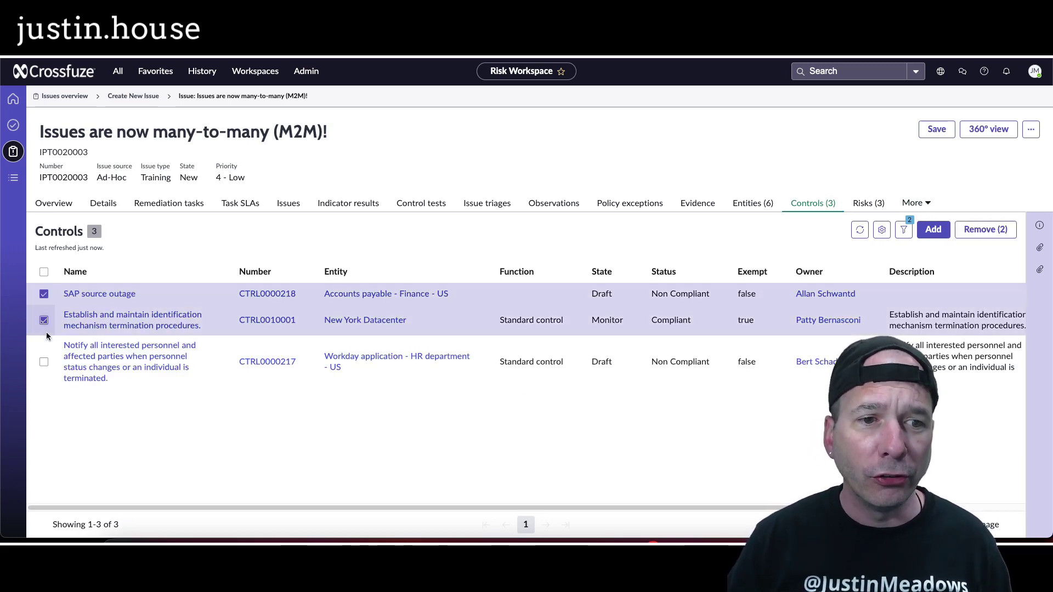
click(44, 362)
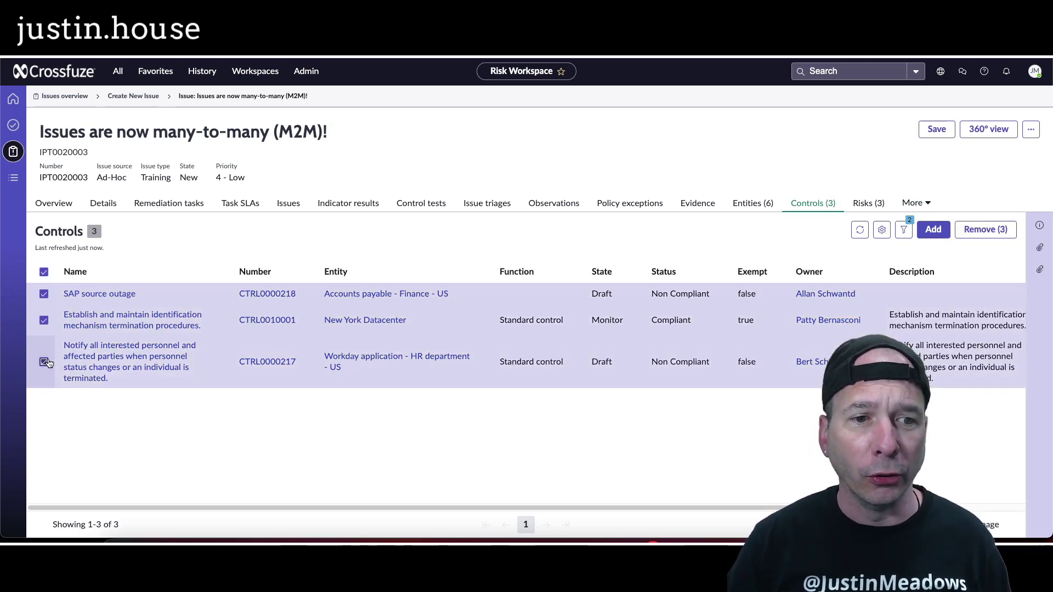
click(988, 230)
click(606, 332)
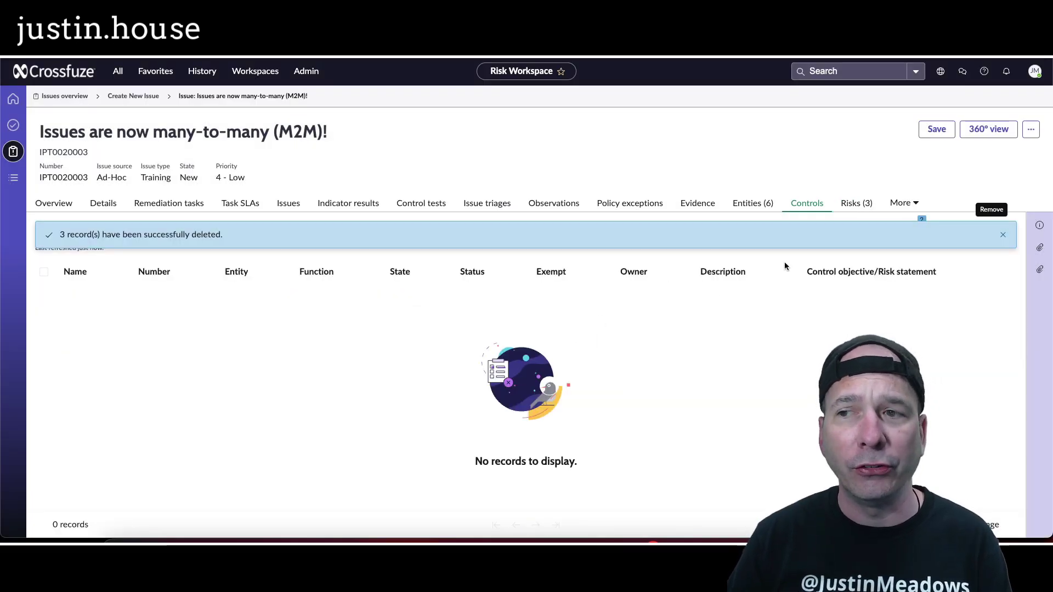
Save the issue and return to its now-empty Controls list
click(933, 136)
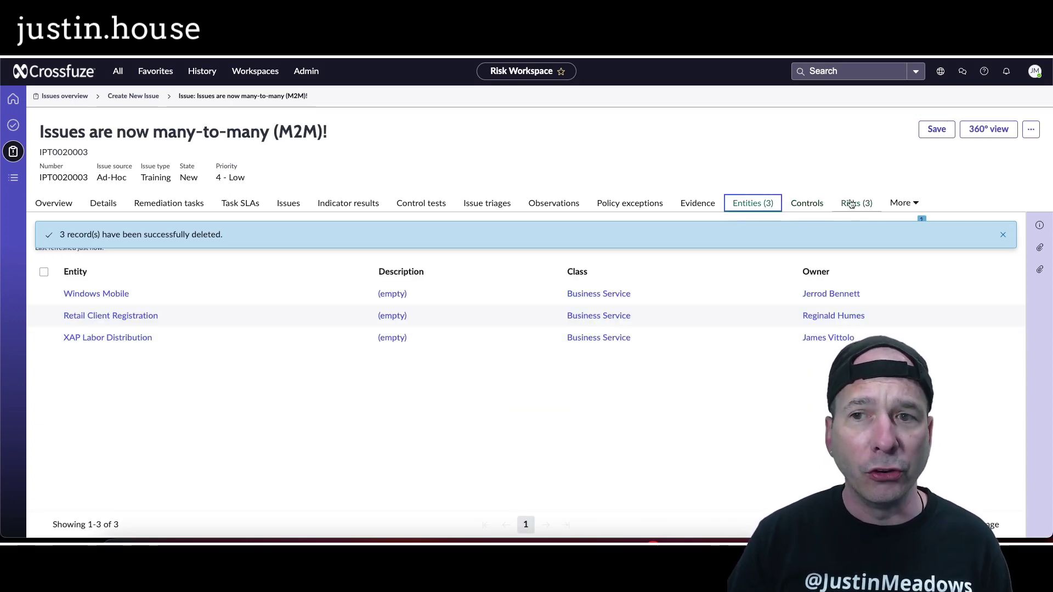
click(900, 205)
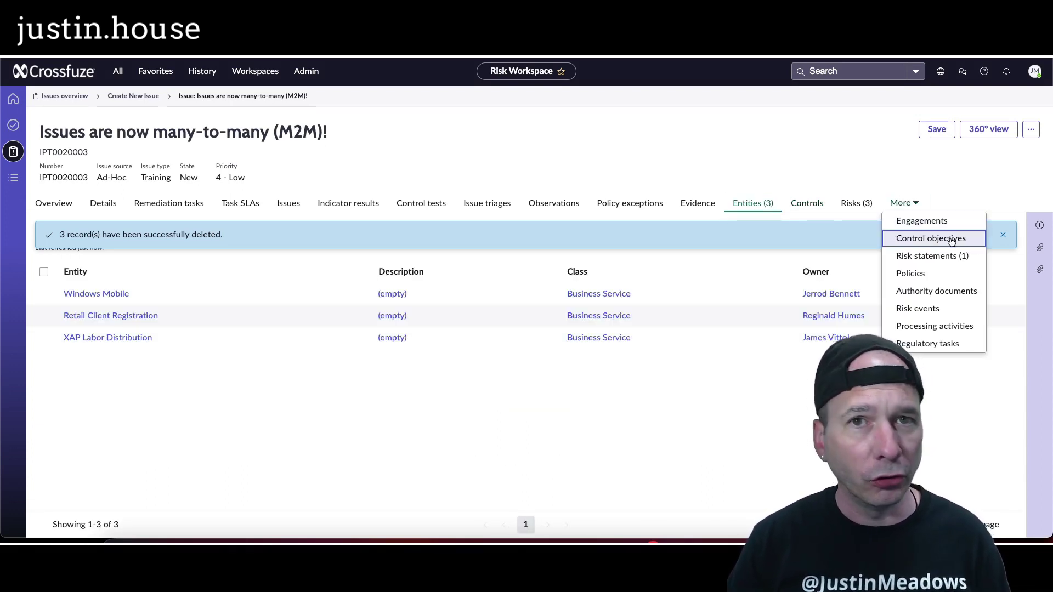
click(805, 204)
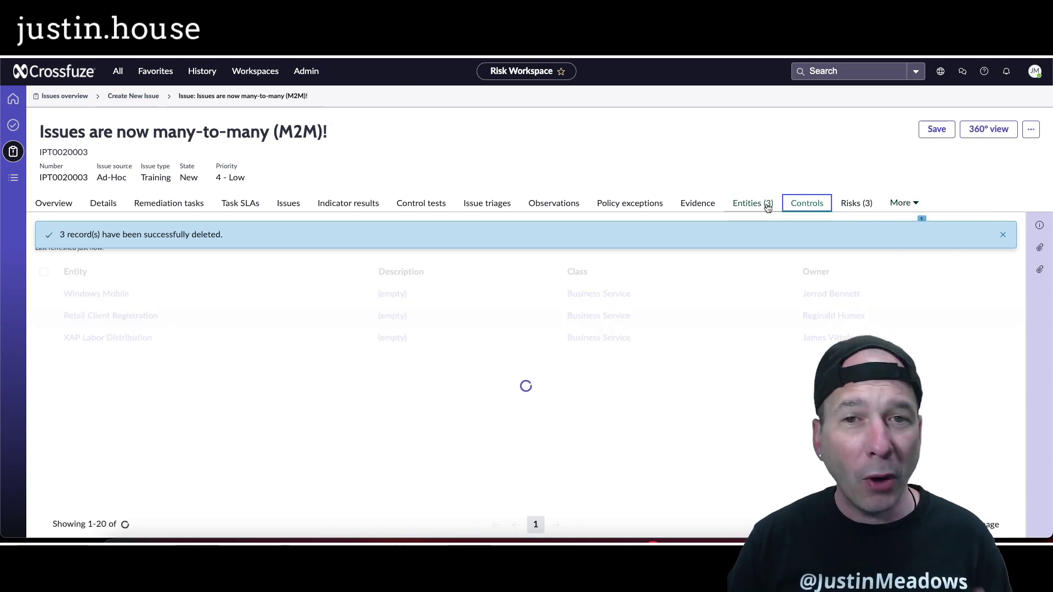
click(999, 233)
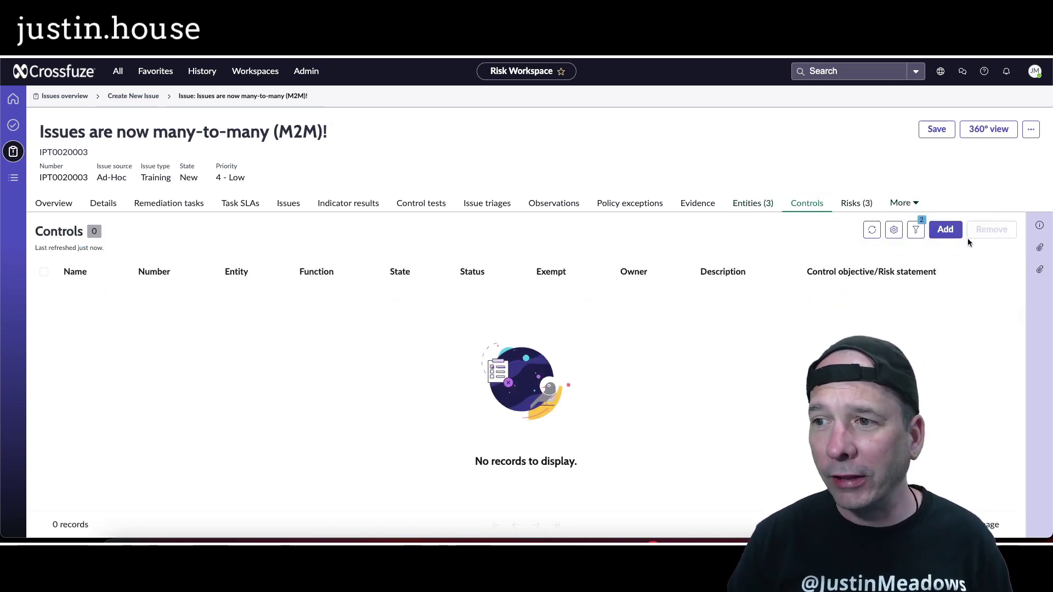
Re-link CTRL0000217, CTRL0000218 and CTRL0010001 to the issue and save it
click(945, 229)
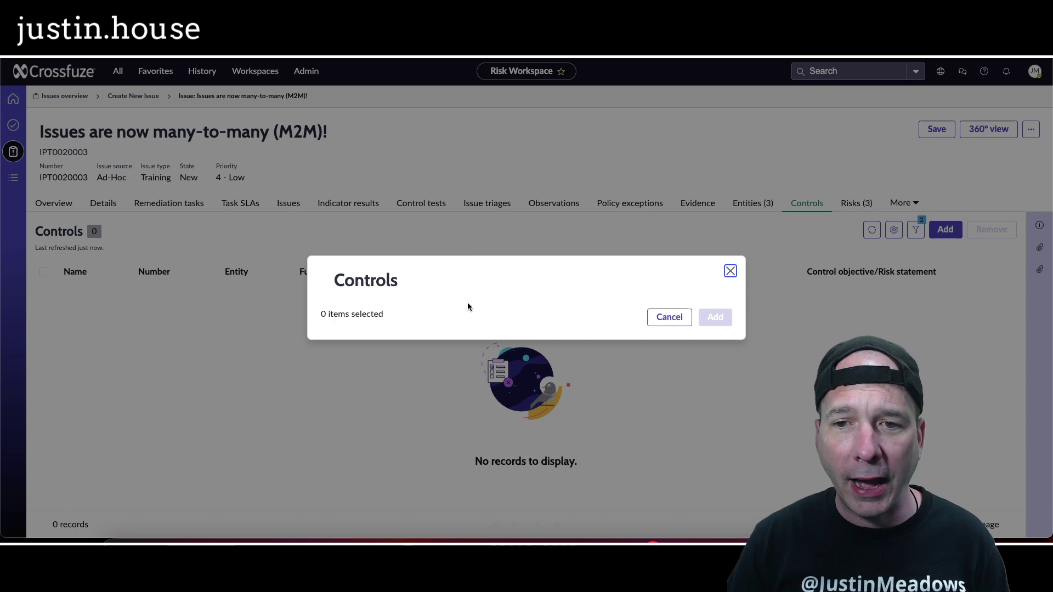
scroll(388, 311, down, 3)
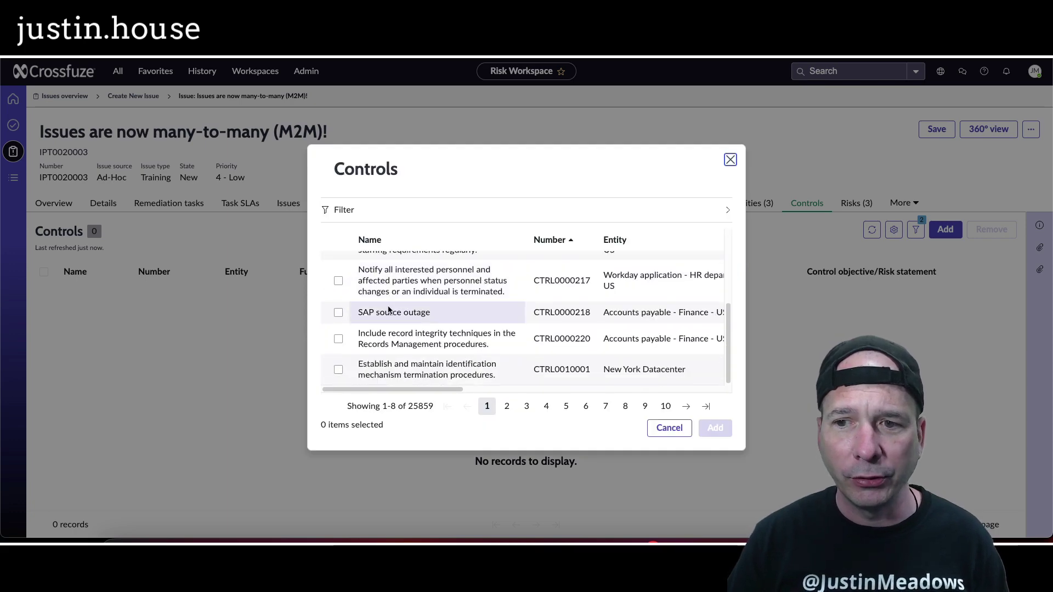
click(339, 280)
click(339, 312)
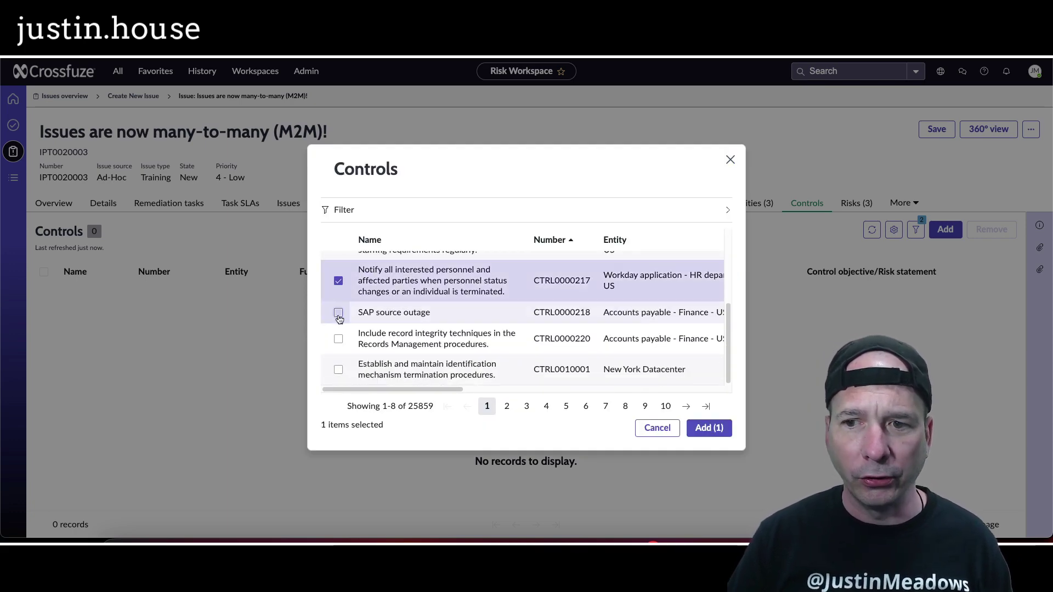
click(338, 369)
click(709, 428)
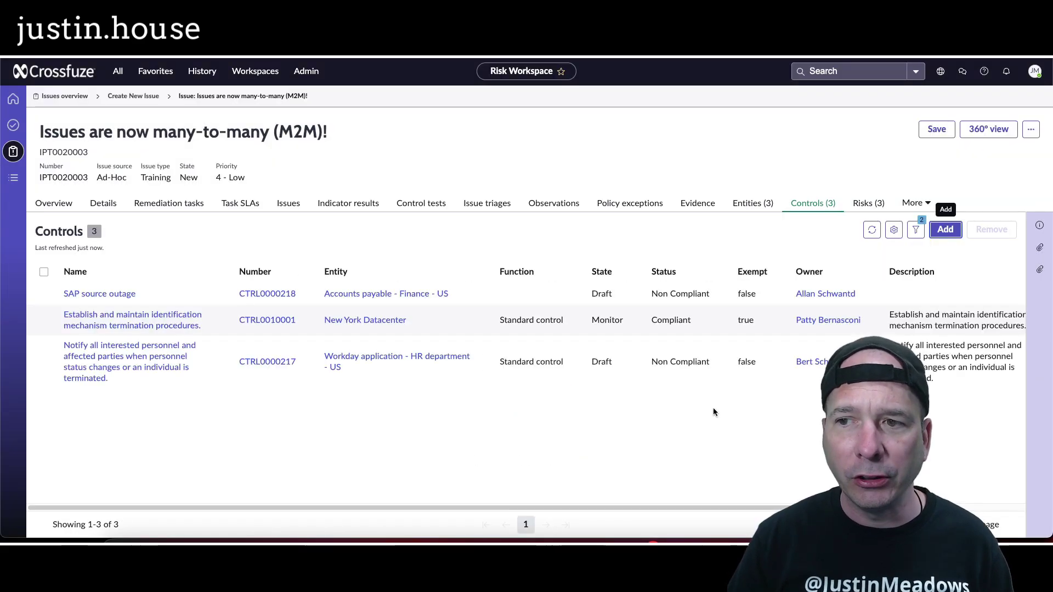
click(940, 132)
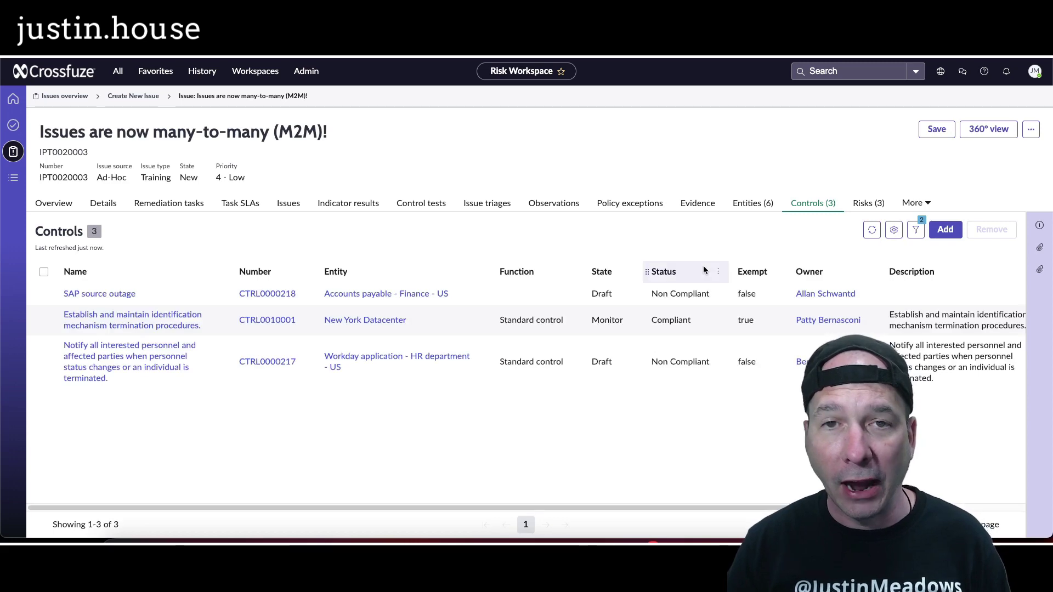
Review the linked entities and 3 control objectives, then open the issue's 360° view
click(751, 204)
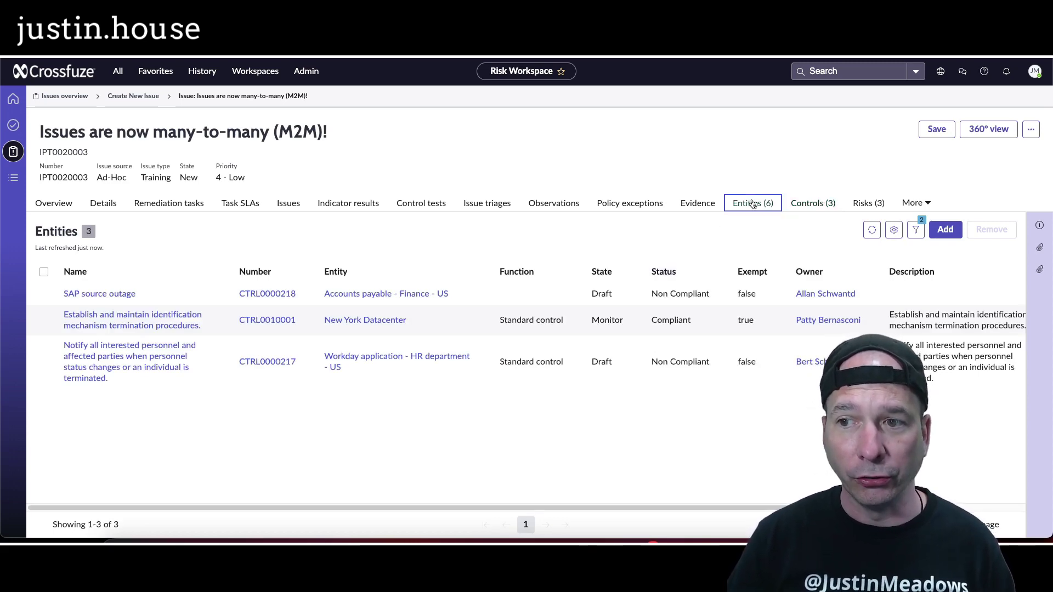
click(916, 203)
click(982, 239)
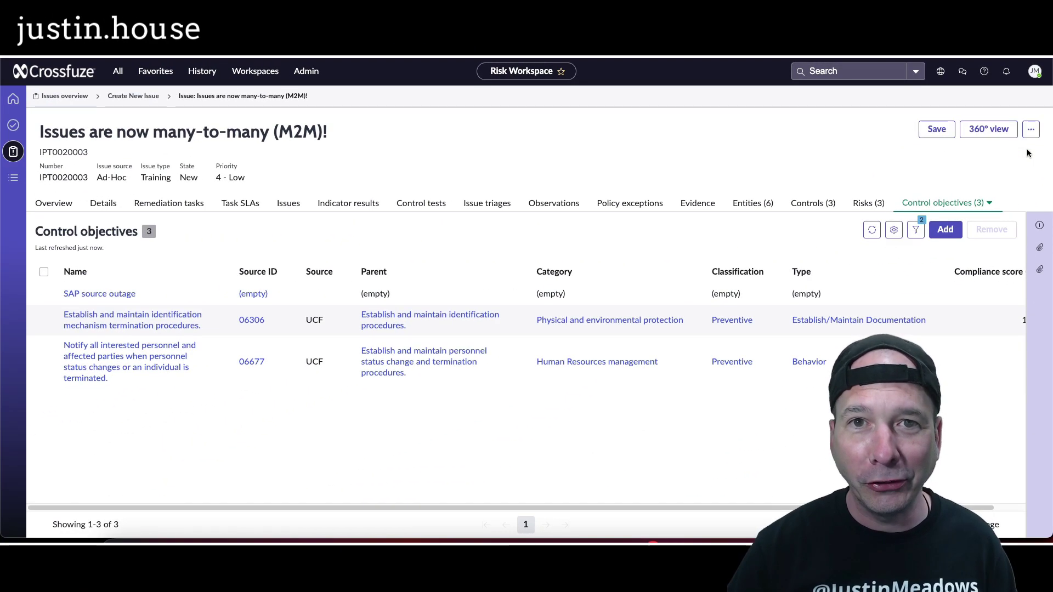
click(984, 130)
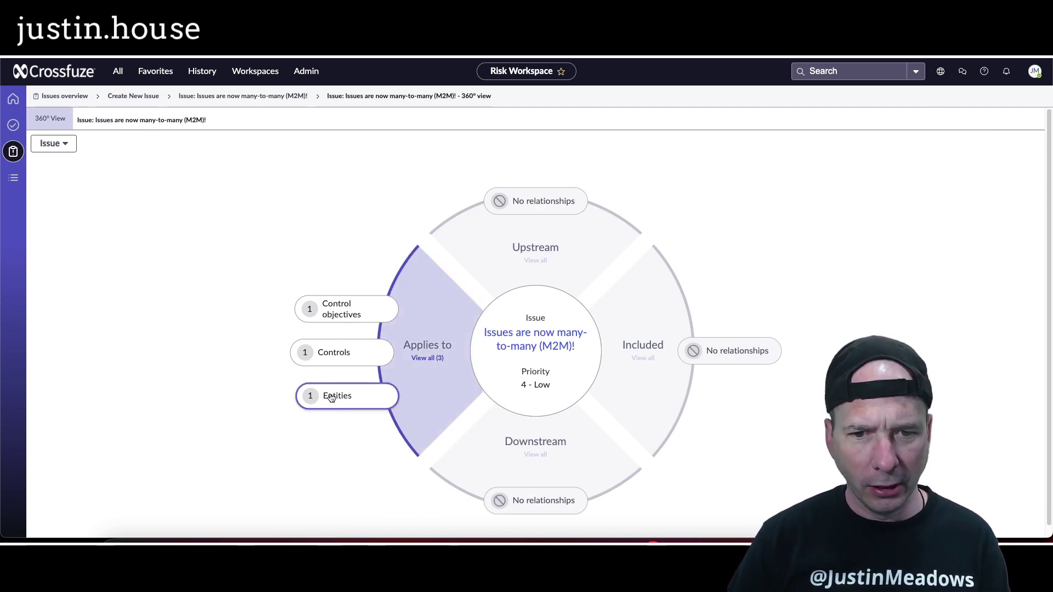
Switch the 360° view to the Audit layout and back to Issue, then return to the issue form
click(69, 143)
click(68, 162)
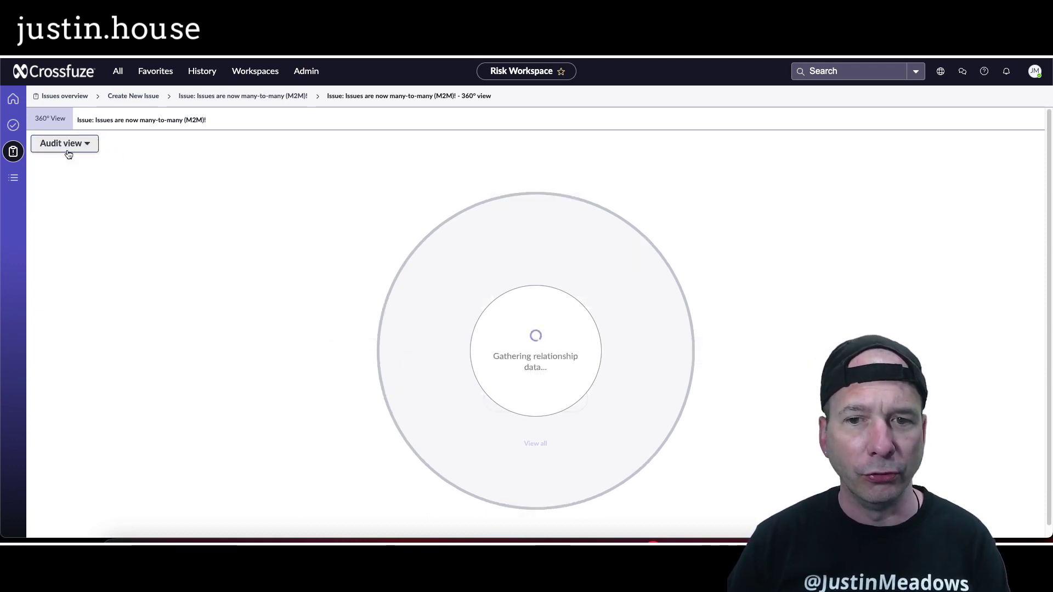
click(67, 149)
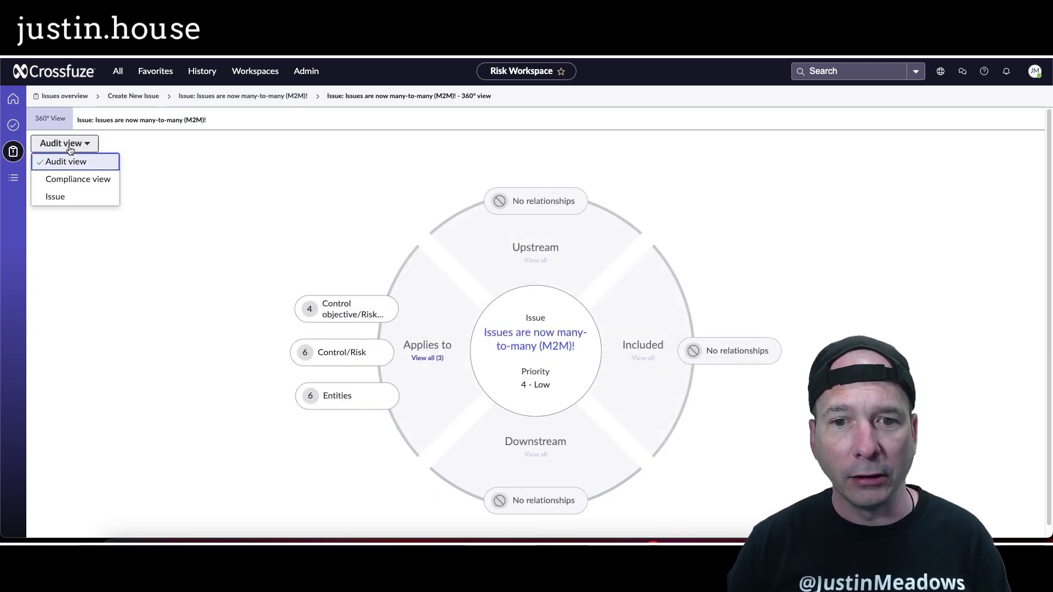
click(83, 199)
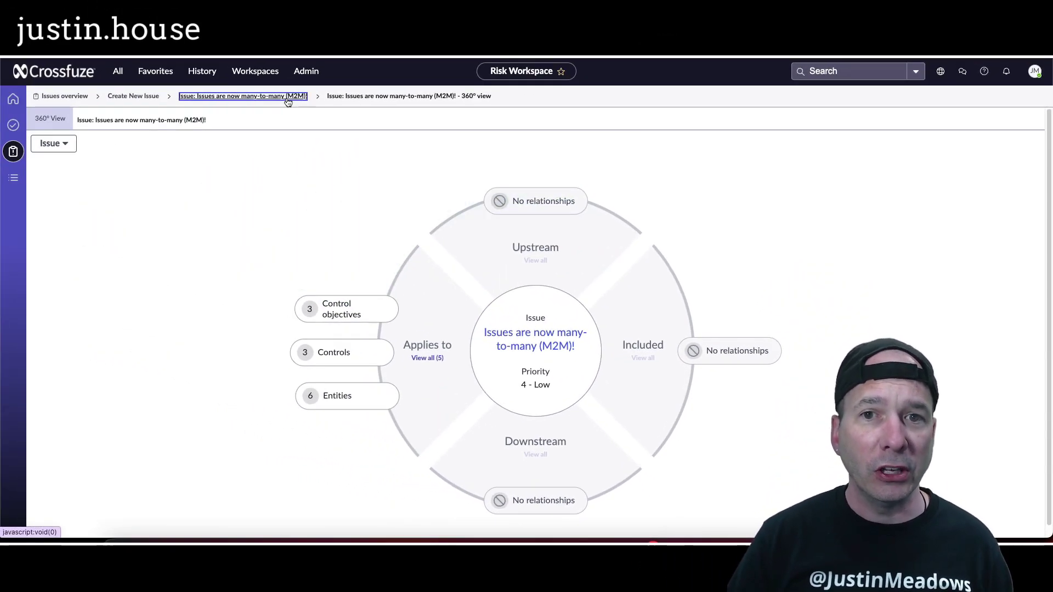
click(287, 98)
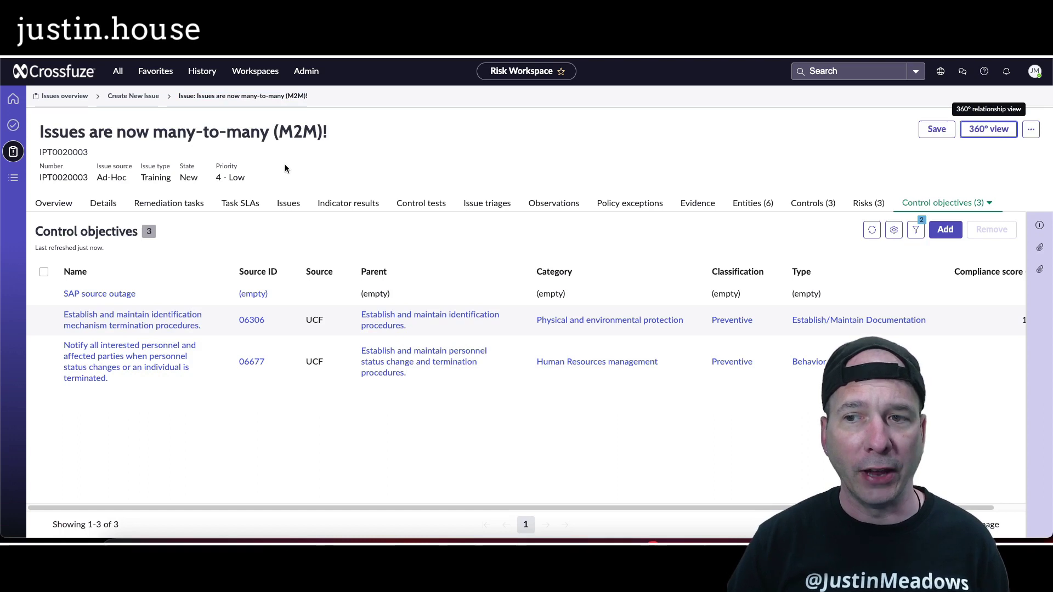